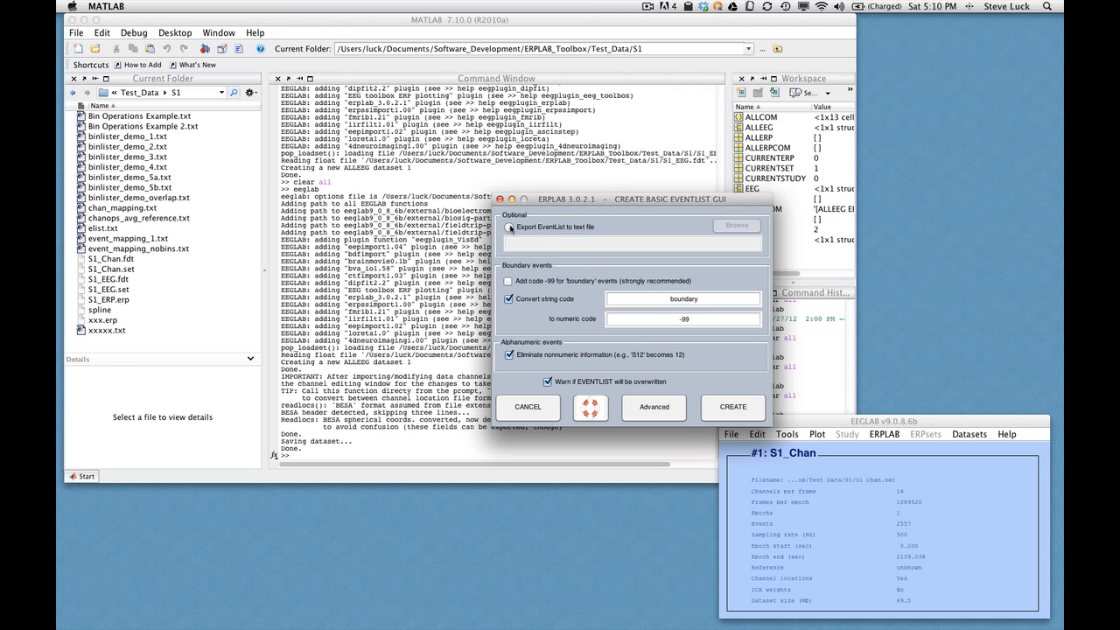
Create a basic EventList exported to the text file elist, overwriting the existing file, and keep the new dataset S1_Chan_elist
{"action": "left_click", "coordinate": [511, 228]}
{"action": "left_click", "coordinate": [684, 246]}
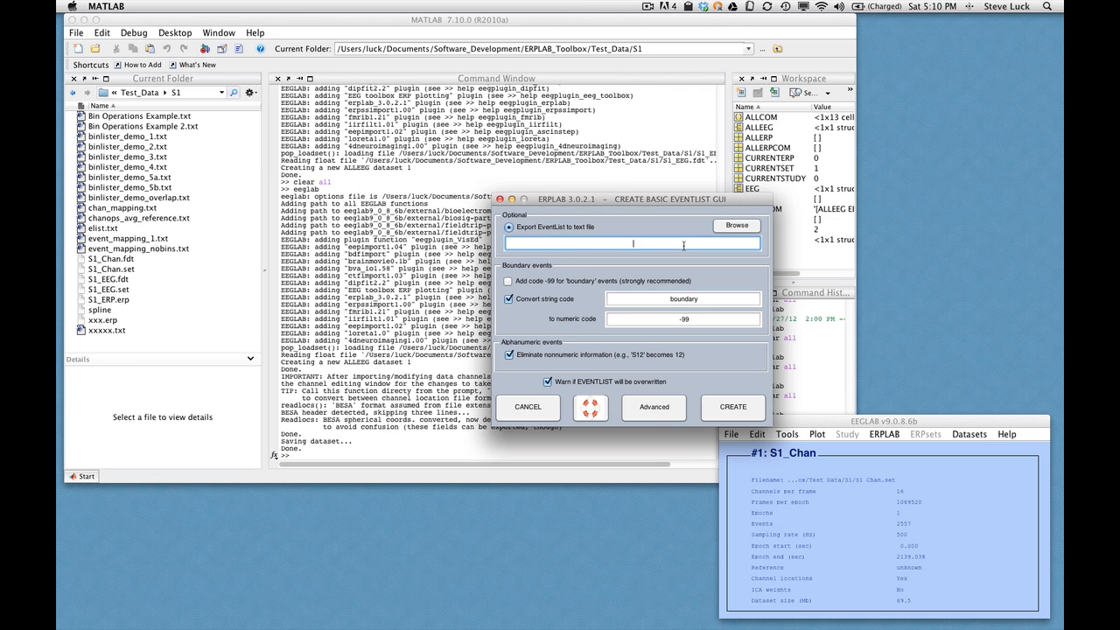
{"action": "type", "text": "elist"}
{"action": "left_click", "coordinate": [734, 408]}
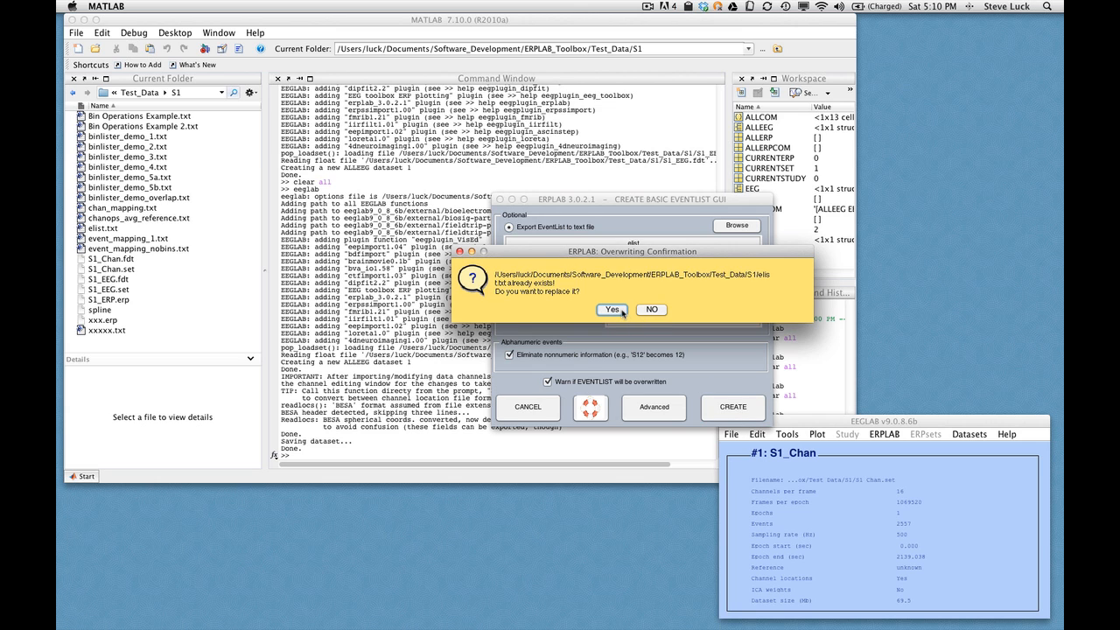
{"action": "left_click", "coordinate": [612, 310]}
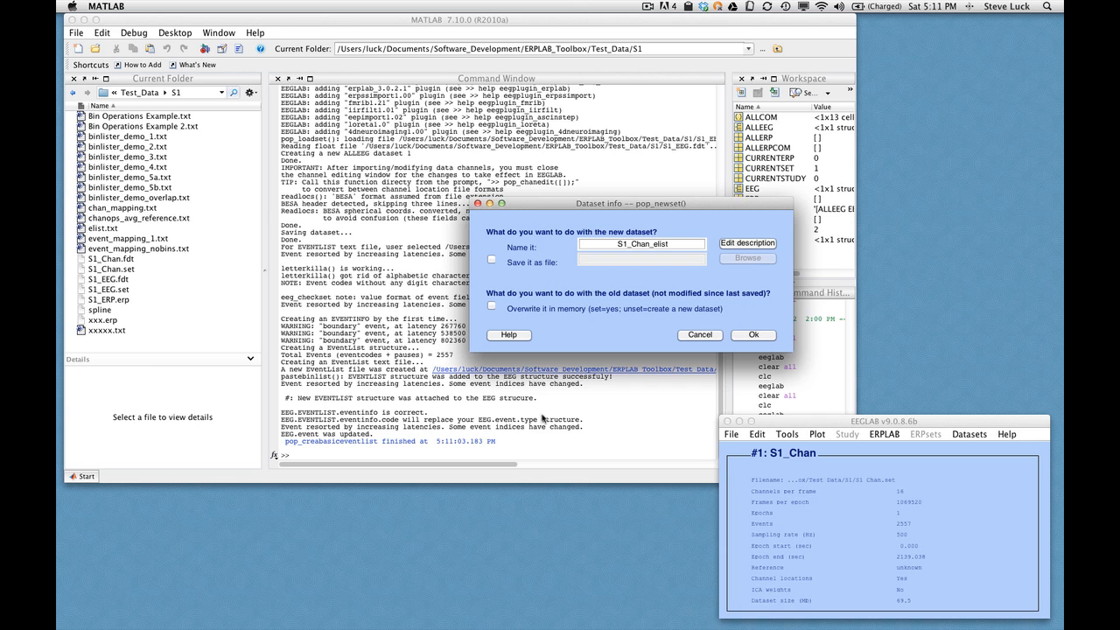
{"action": "left_click", "coordinate": [753, 336]}
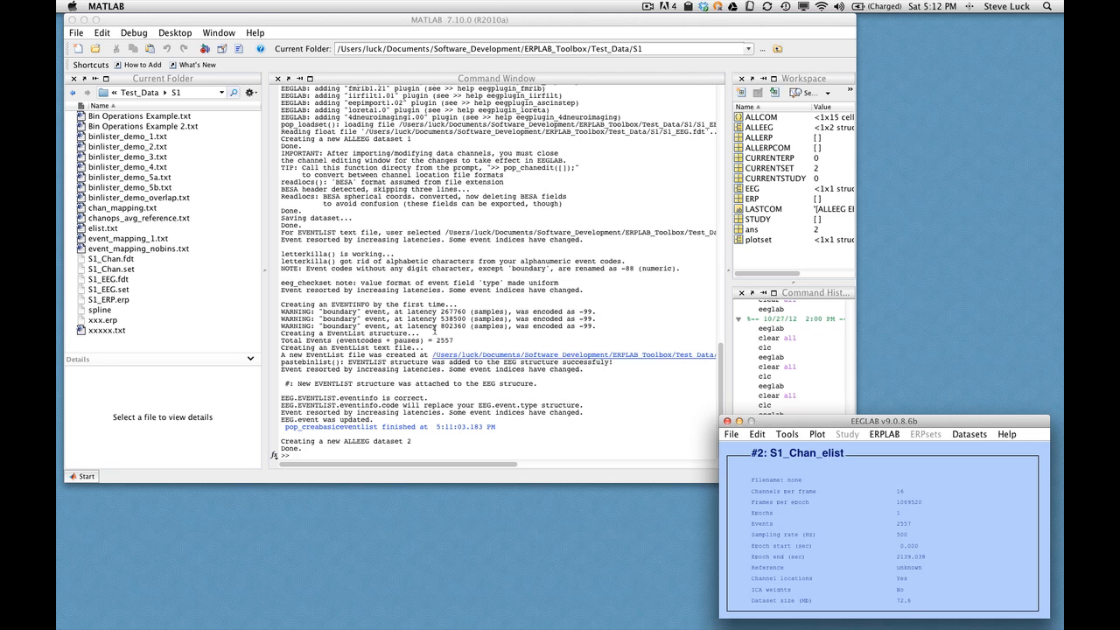
Open elist.txt and examine its header and event listing
{"action": "left_click", "coordinate": [108, 229]}
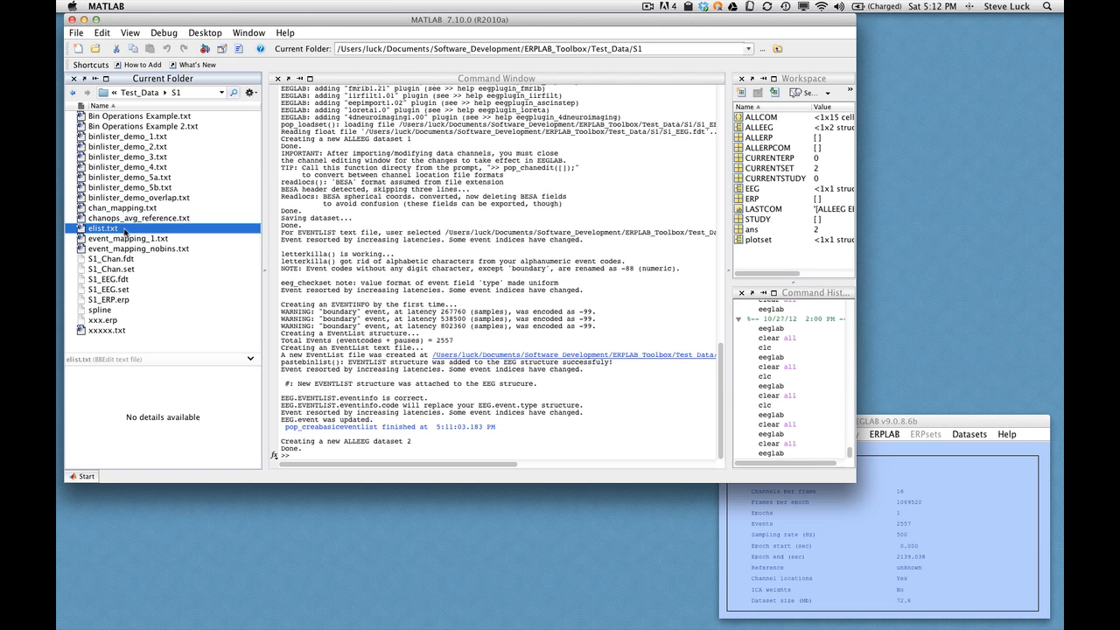
{"action": "double_click", "coordinate": [125, 231]}
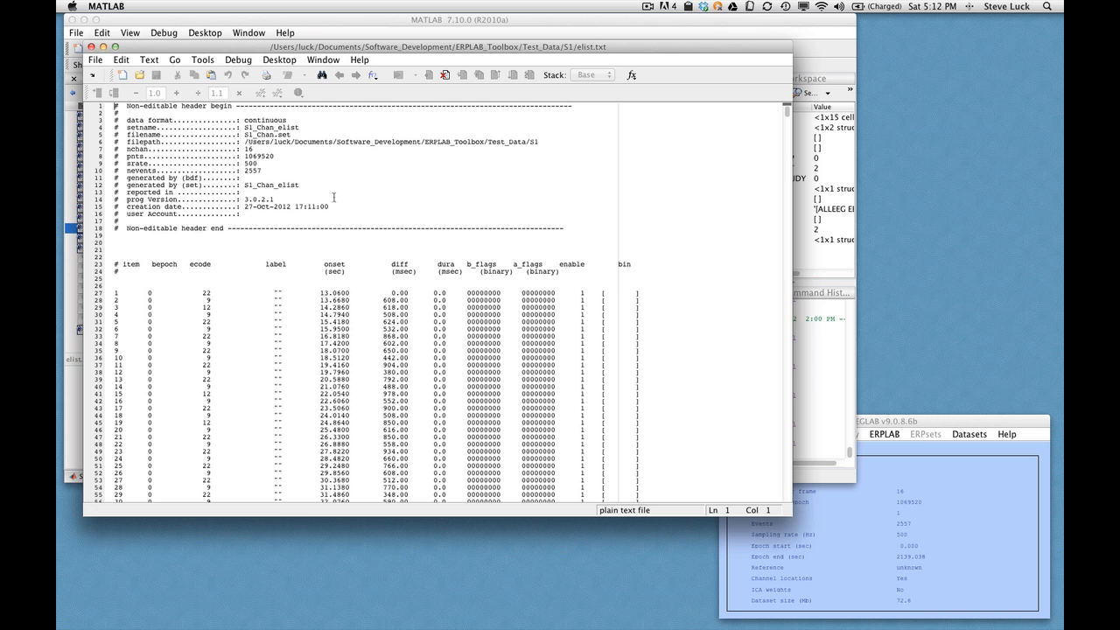
{"action": "scroll", "coordinate": [393, 250], "scroll_direction": "down", "scroll_amount": 2}
{"action": "scroll", "coordinate": [393, 250], "scroll_direction": "down", "scroll_amount": 1}
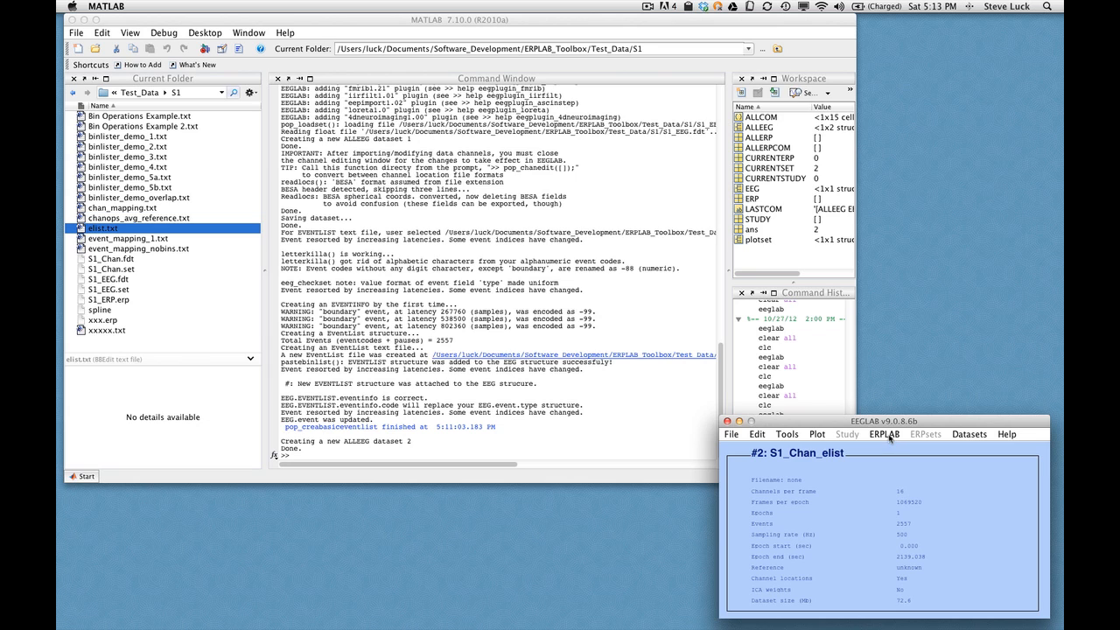
Assign bins with BINLISTER using binlister_demo_1.txt, also writing the resulting EventList to the text file elist2
{"action": "left_click", "coordinate": [885, 435]}
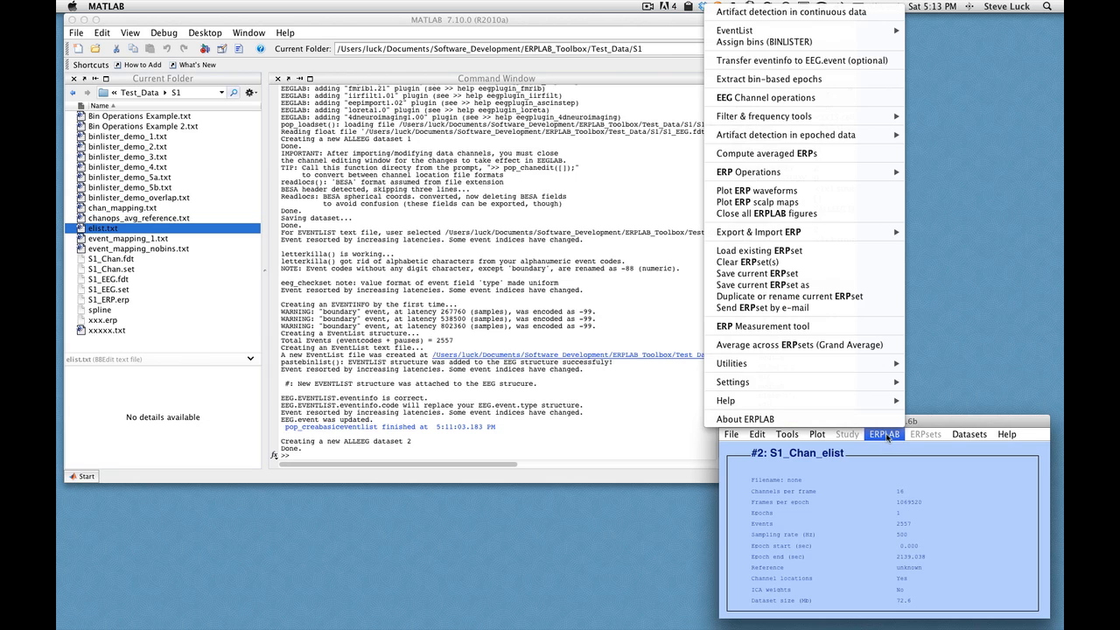
{"action": "left_click", "coordinate": [827, 43]}
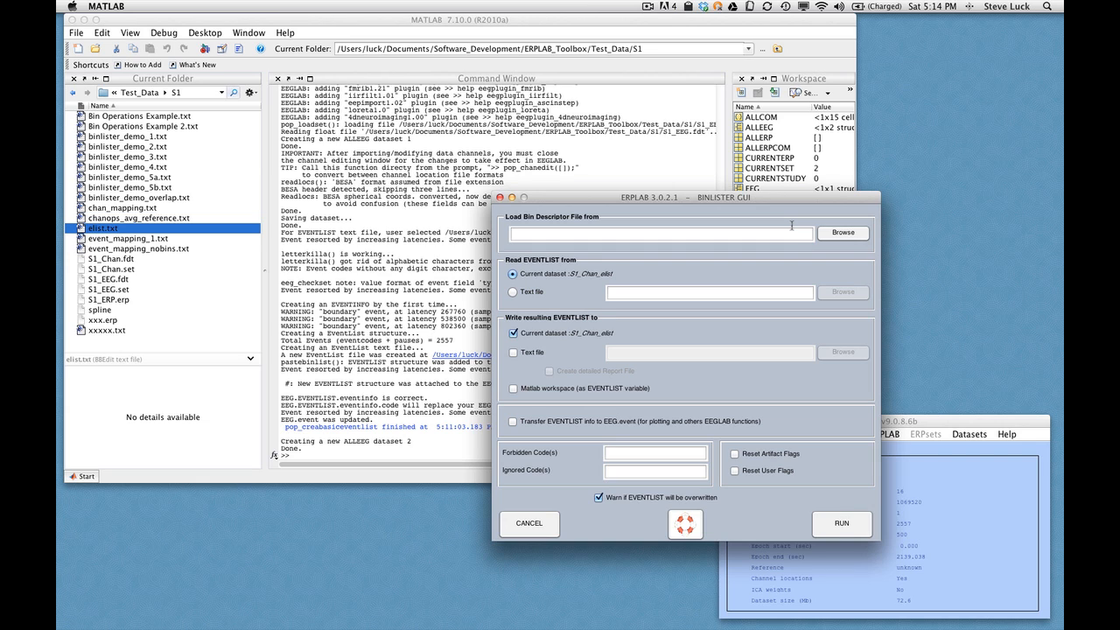
{"action": "left_click", "coordinate": [843, 233]}
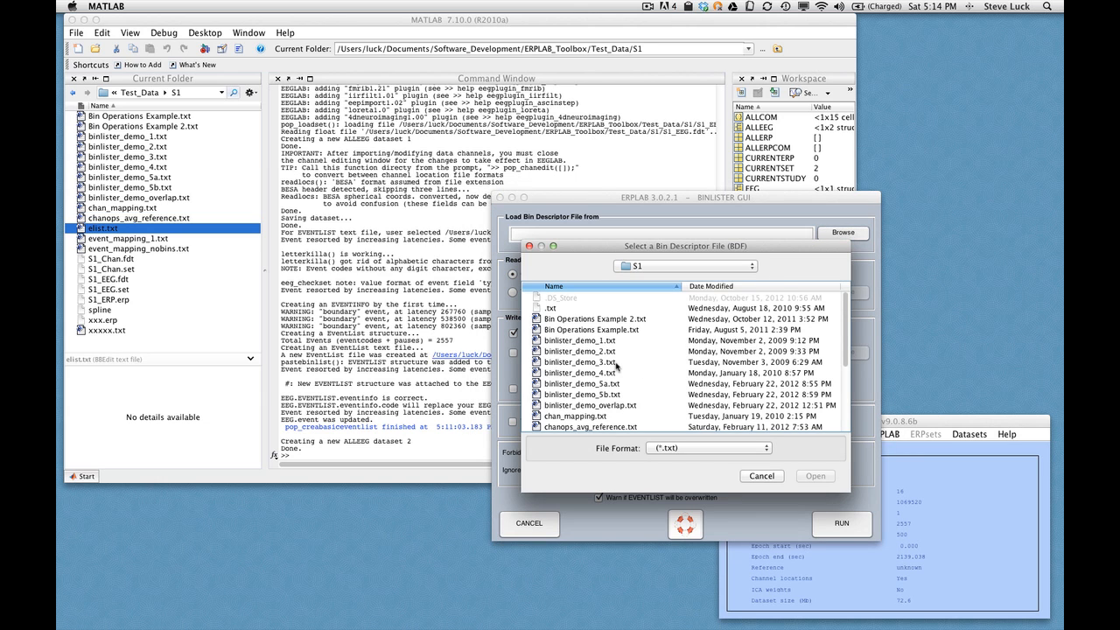
{"action": "left_click", "coordinate": [590, 342]}
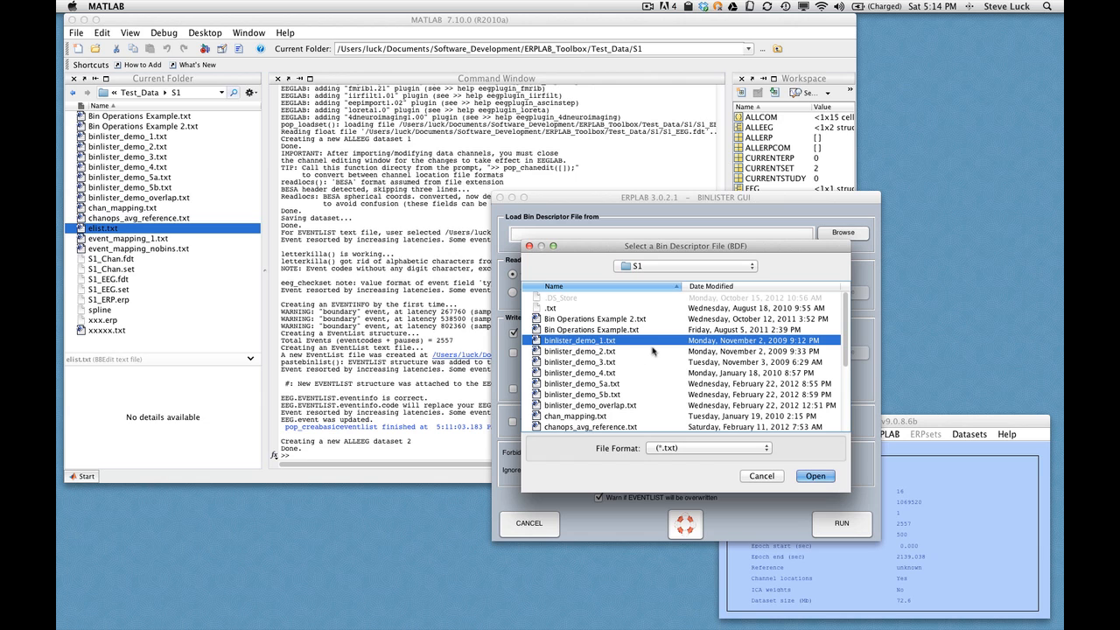
{"action": "left_click", "coordinate": [815, 476]}
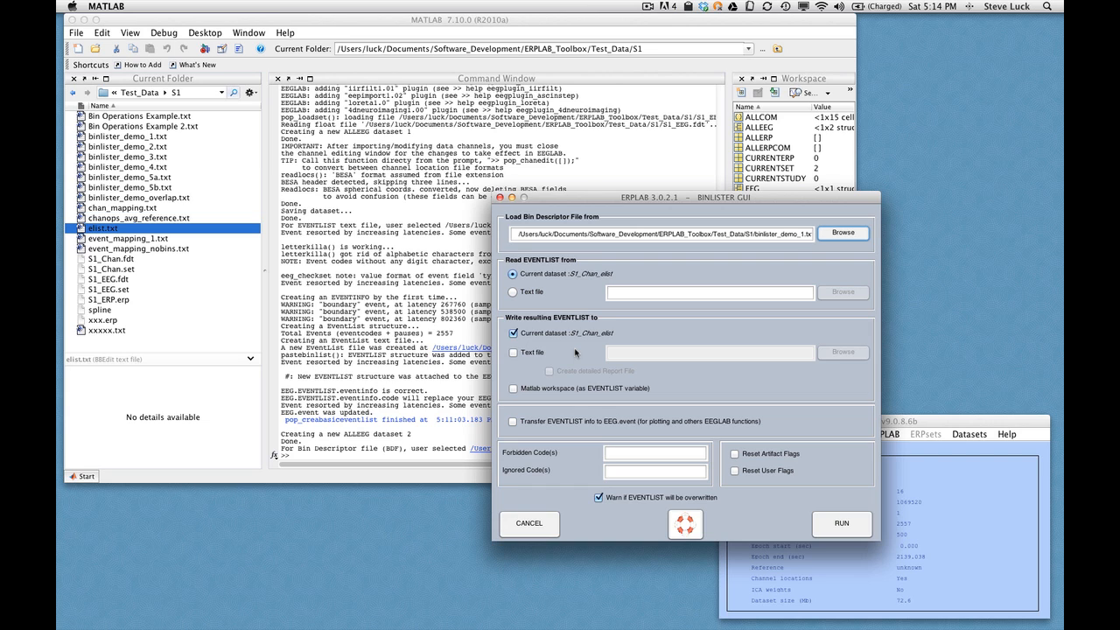
{"action": "left_click", "coordinate": [513, 352]}
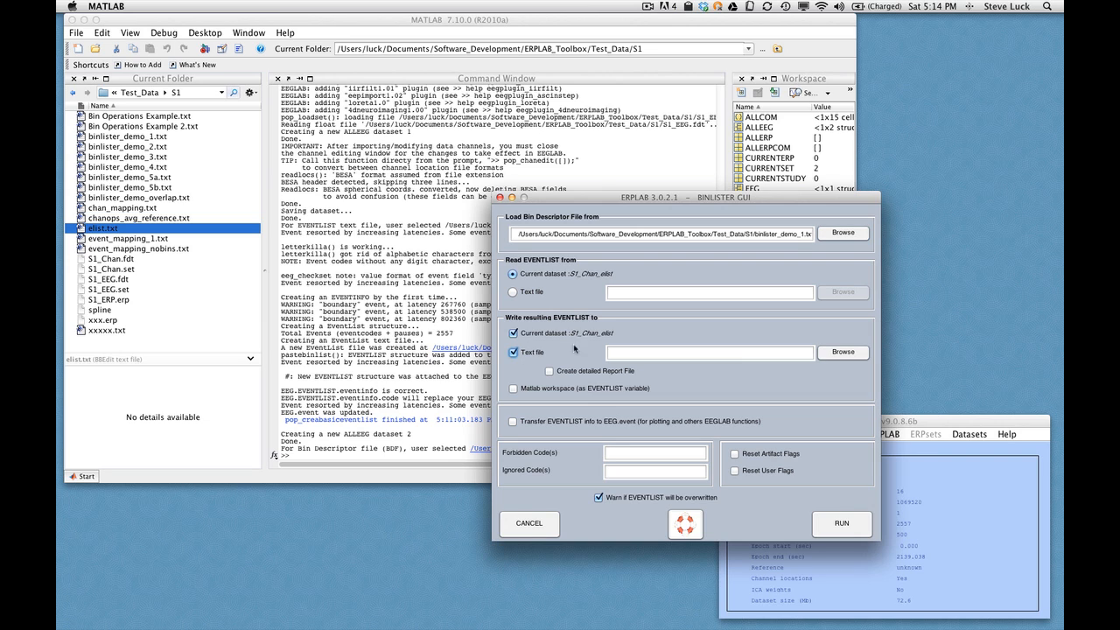
{"action": "left_click", "coordinate": [740, 353]}
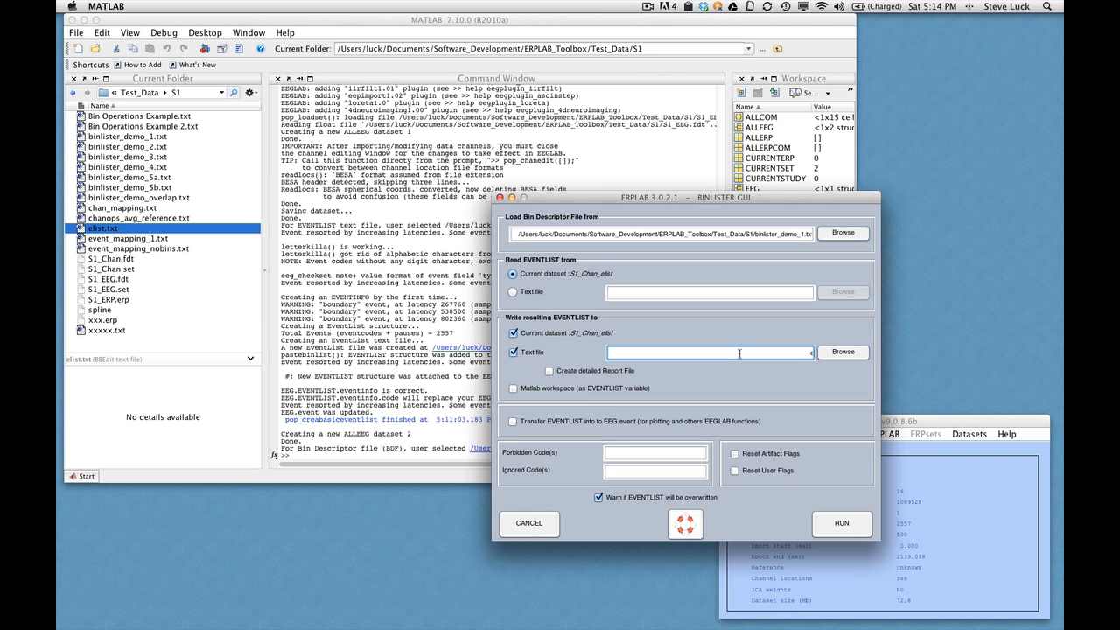
{"action": "type", "text": "elist2"}
{"action": "left_click", "coordinate": [842, 524]}
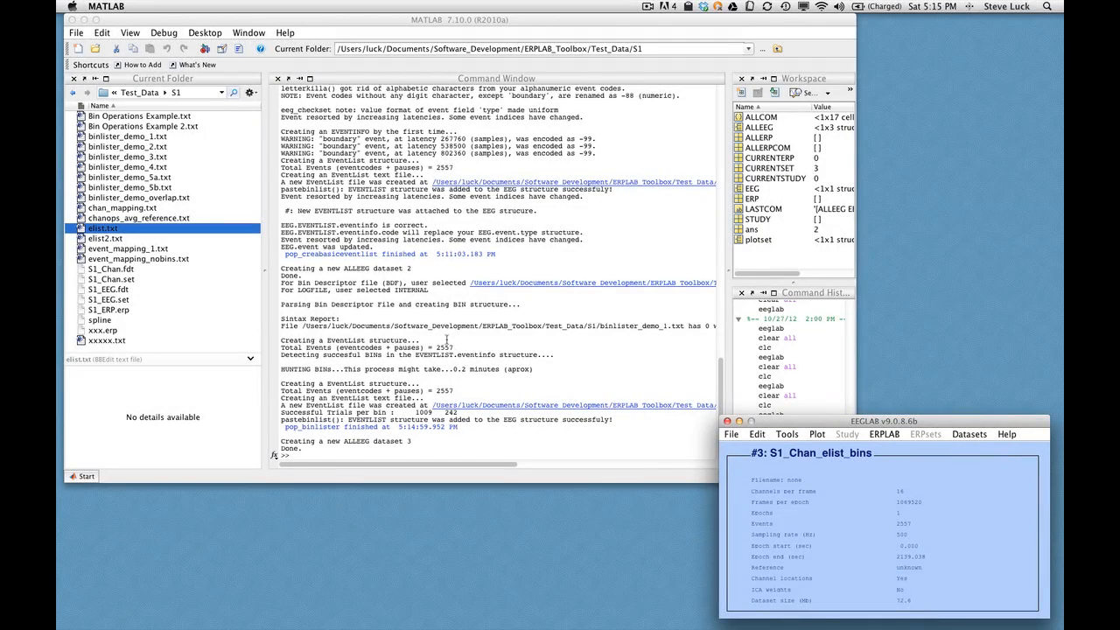
Open elist2.txt and examine the bin assignments of the events
{"action": "left_click", "coordinate": [102, 238]}
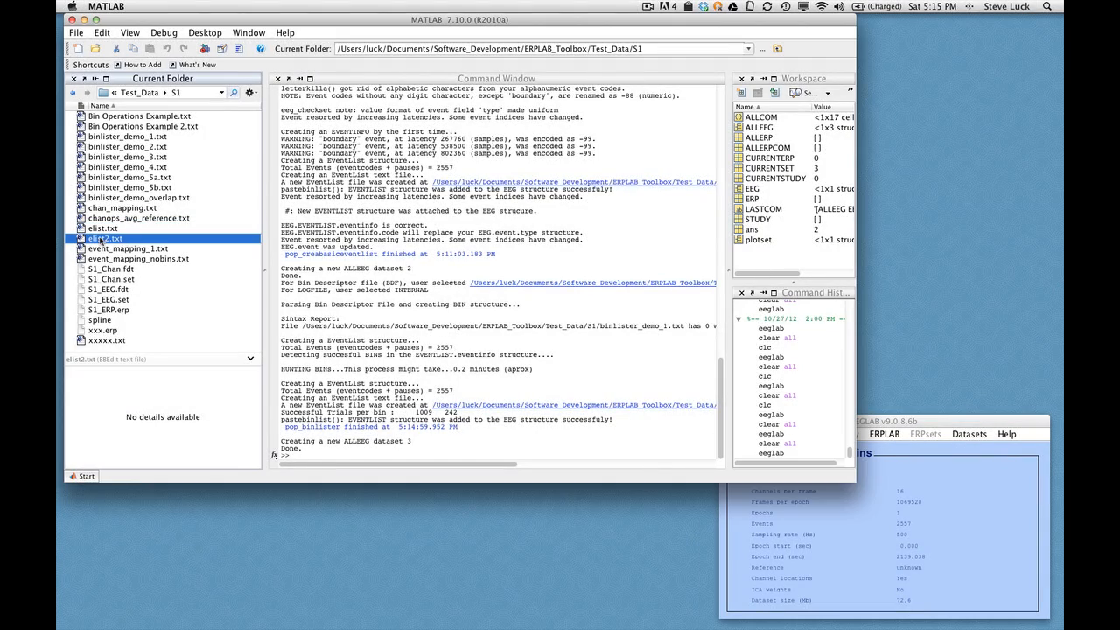
{"action": "double_click", "coordinate": [101, 239]}
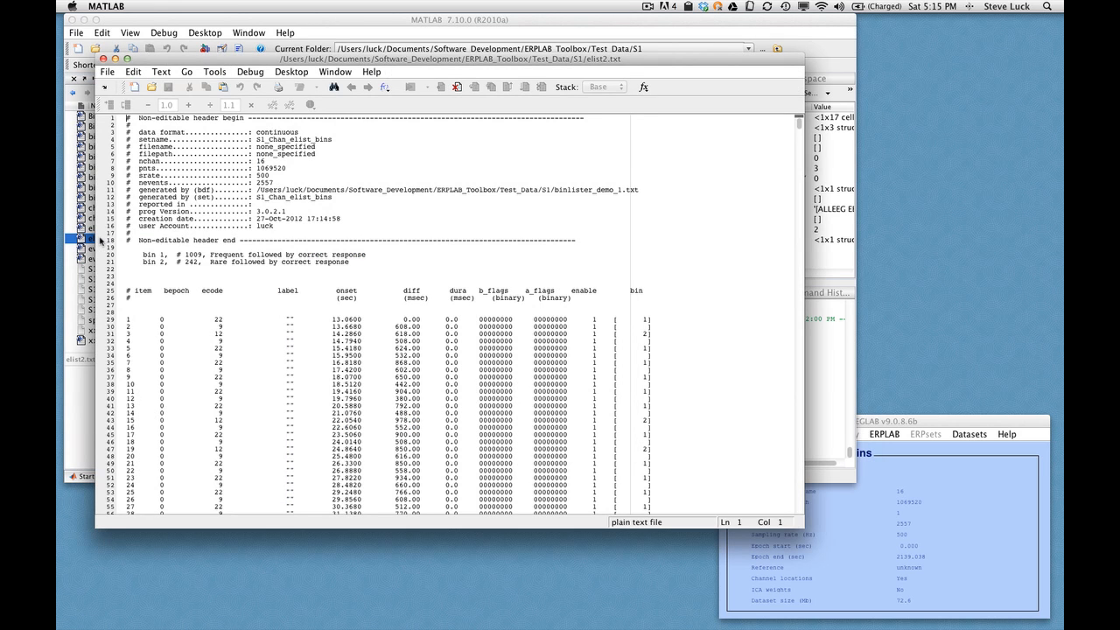
{"action": "scroll", "coordinate": [582, 262], "scroll_direction": "down", "scroll_amount": 4}
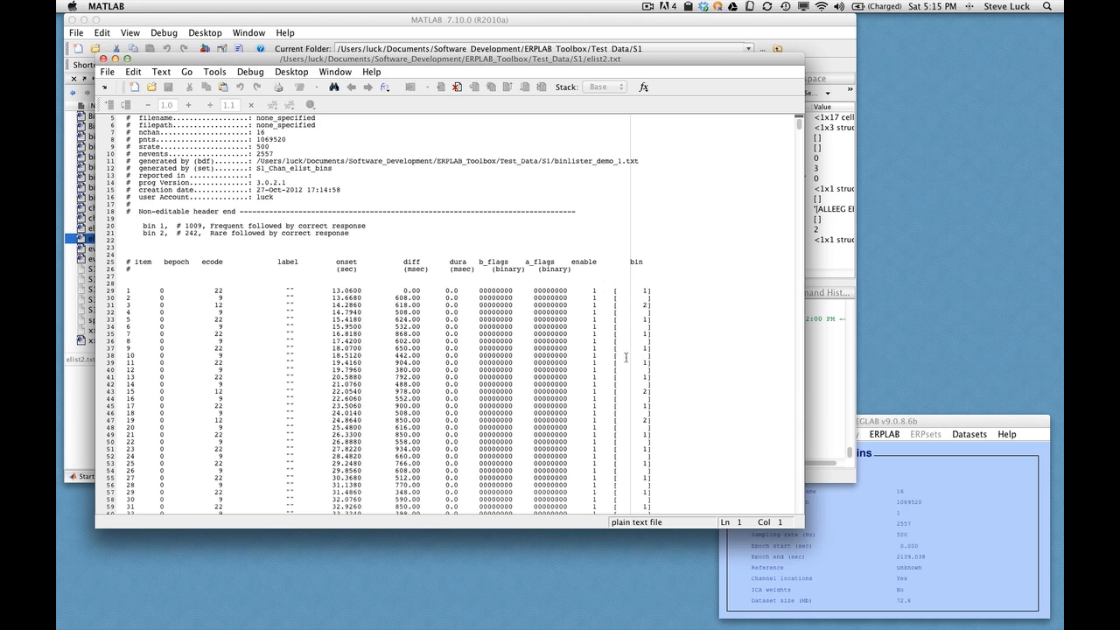
{"action": "double_click", "coordinate": [219, 290]}
{"action": "left_click", "coordinate": [227, 298]}
{"action": "double_click", "coordinate": [223, 298]}
{"action": "left_click_drag", "start_coordinate": [649, 305], "coordinate": [628, 321]}
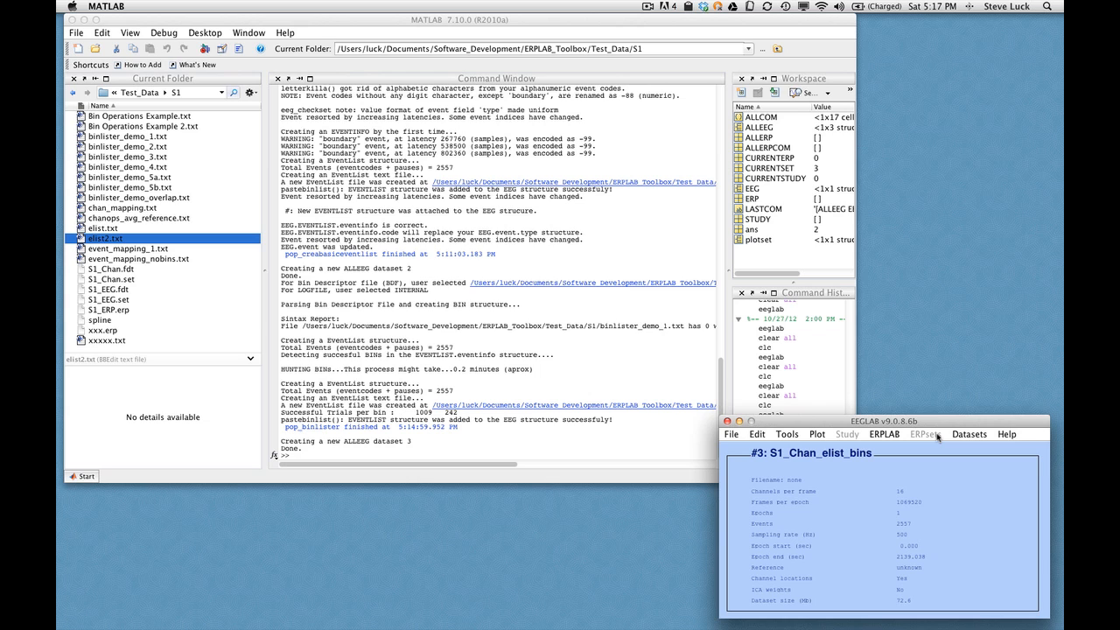
Extract bin-based epochs from -200 to 800 ms with pre-stimulus baseline correction, keeping the new dataset S1_Chan_elist_bins_be
{"action": "left_click", "coordinate": [884, 434]}
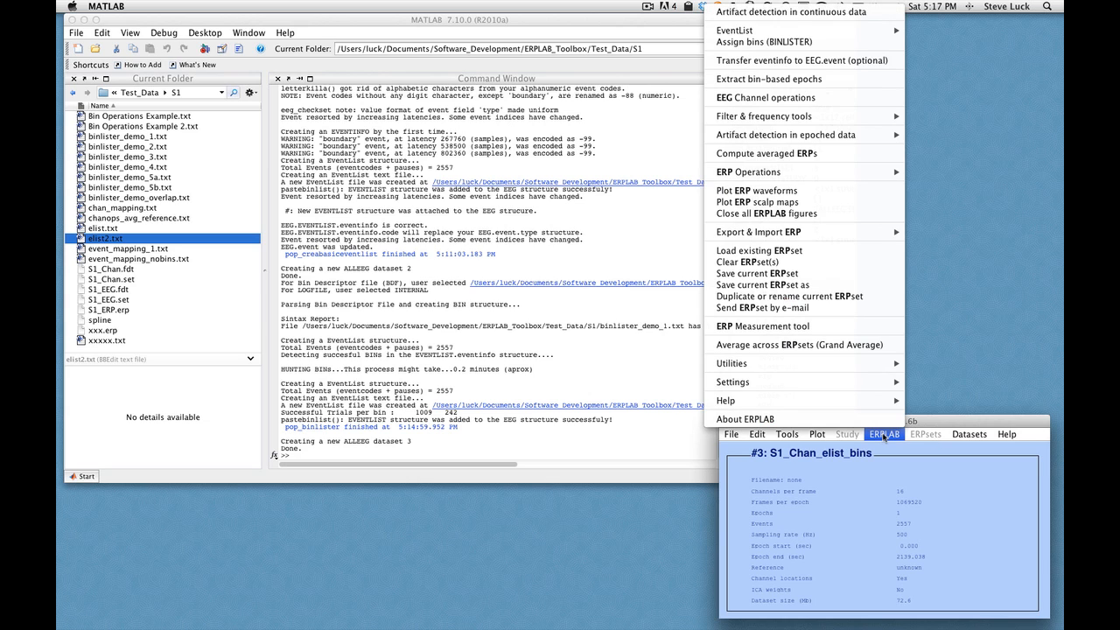
{"action": "left_click", "coordinate": [855, 83]}
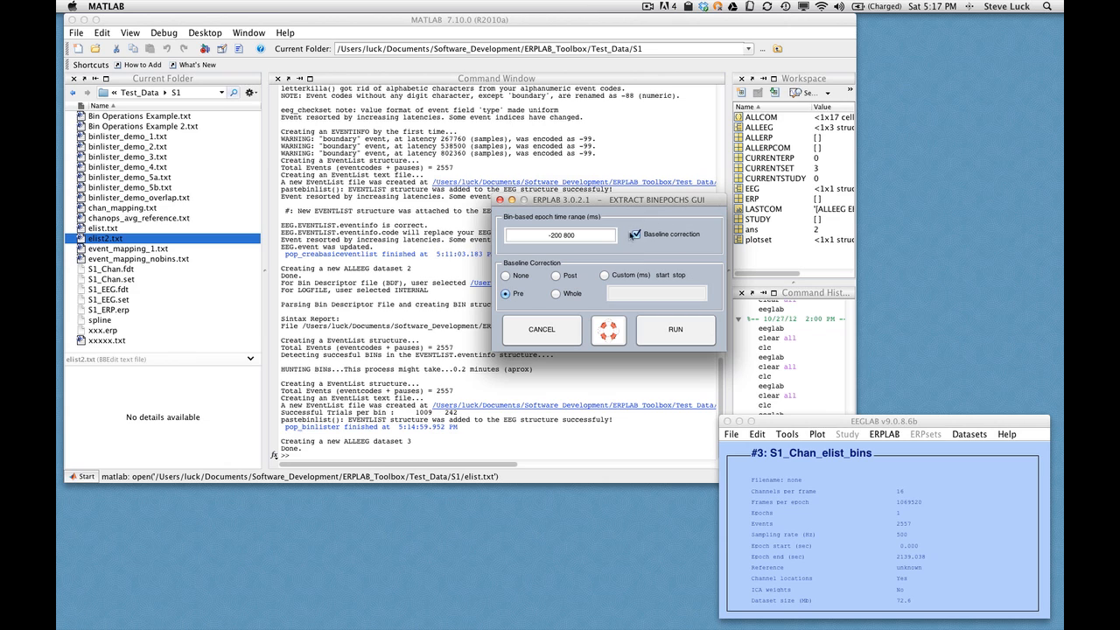
{"action": "left_click", "coordinate": [693, 329]}
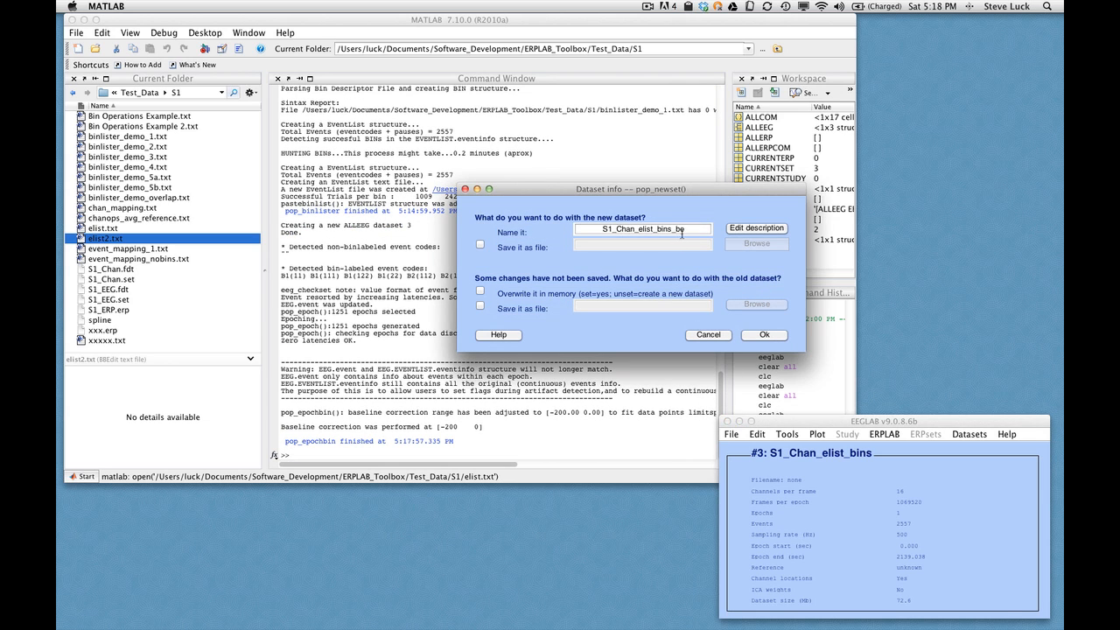
{"action": "left_click", "coordinate": [755, 333]}
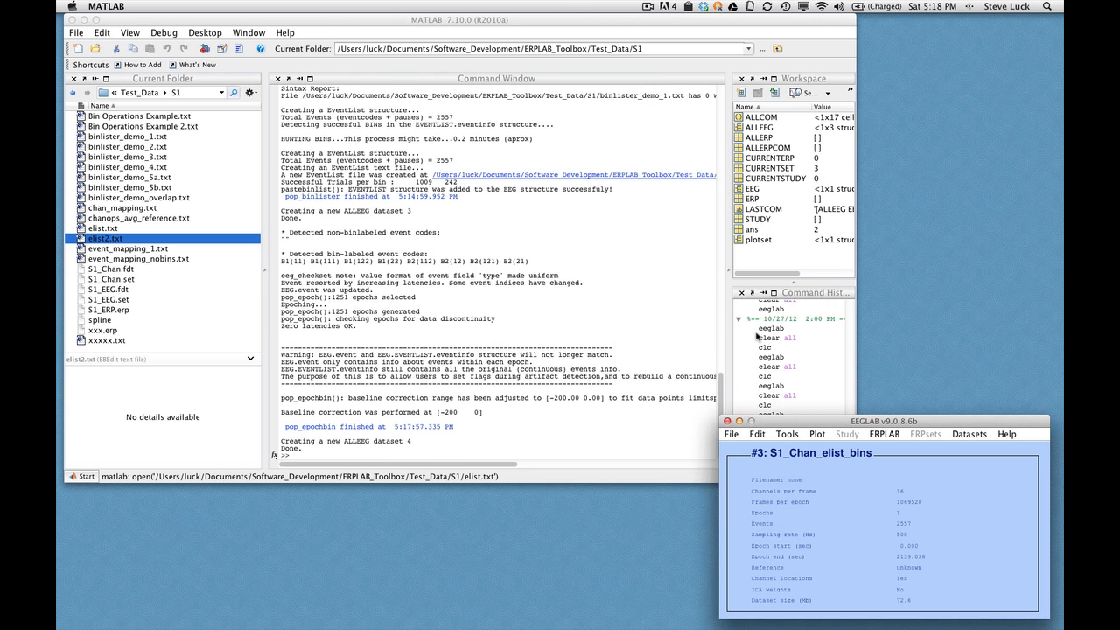
Check the list of loaded datasets
{"action": "left_click", "coordinate": [969, 434]}
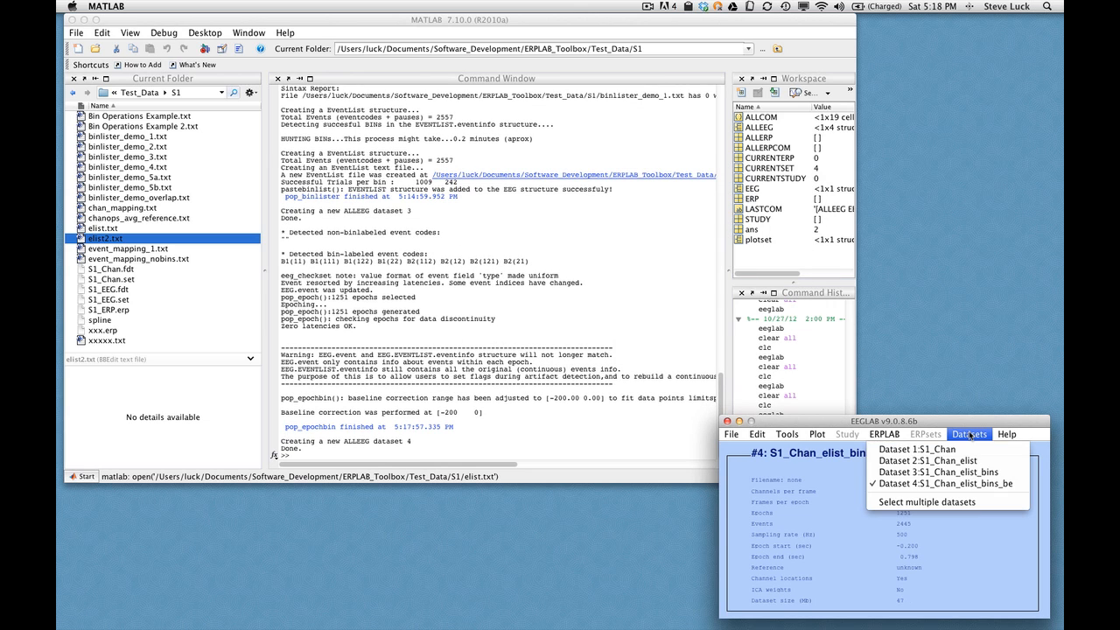